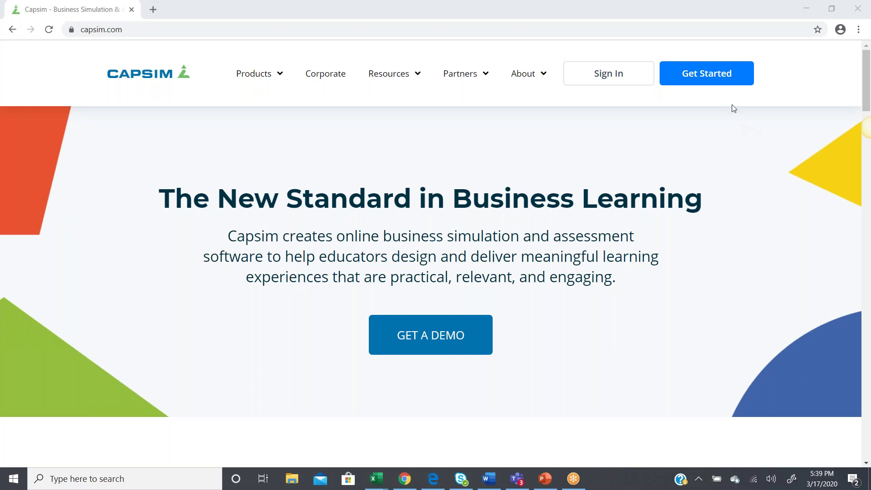
Open the free instructor account request form from Get Started and scroll through its fields
click(715, 79)
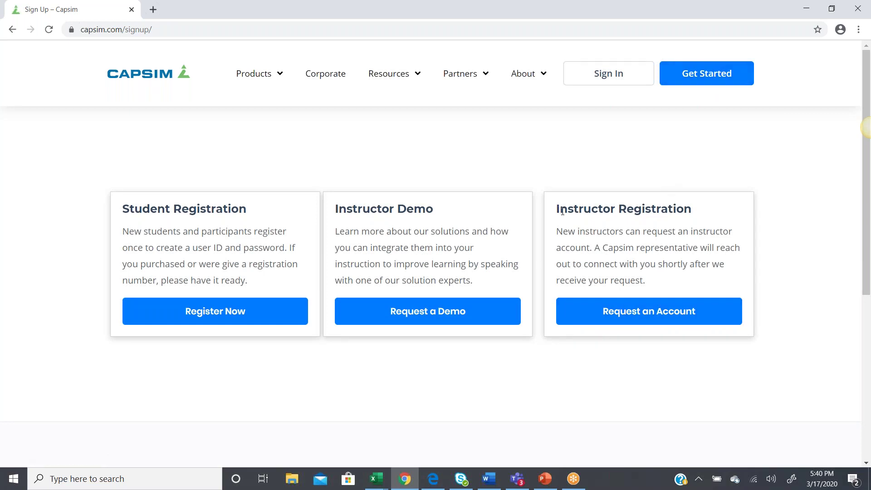
drag(559, 209, 705, 213)
click(656, 283)
click(653, 311)
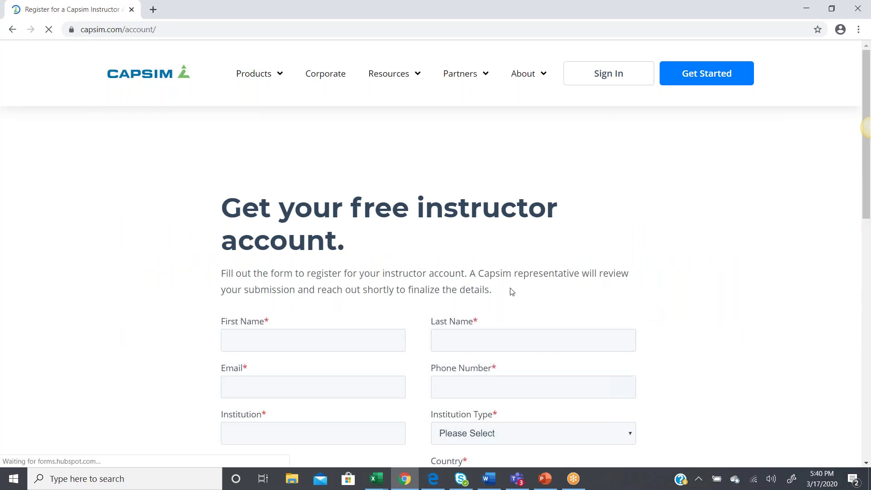
scroll(511, 237, down, 3)
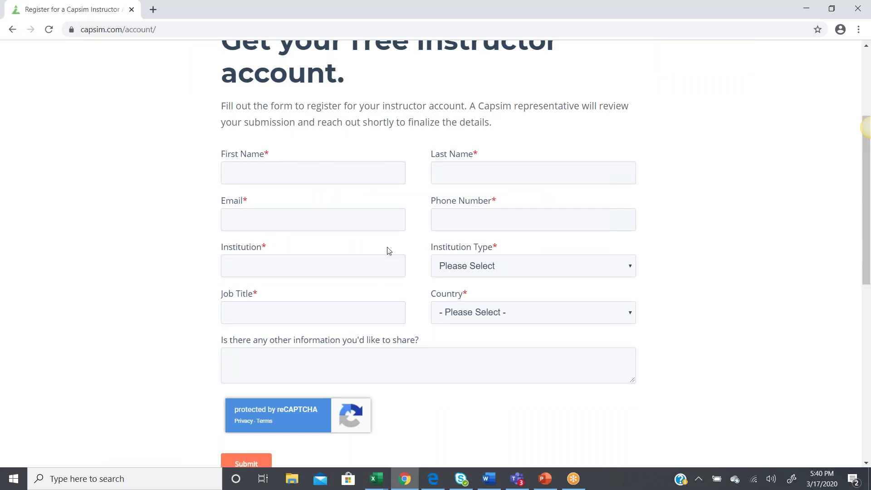
scroll(386, 249, down, 3)
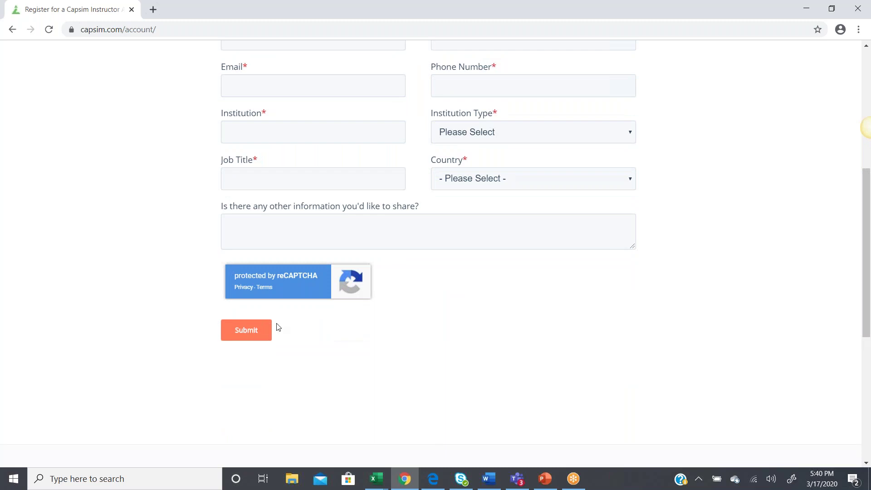
scroll(278, 329, up, 7)
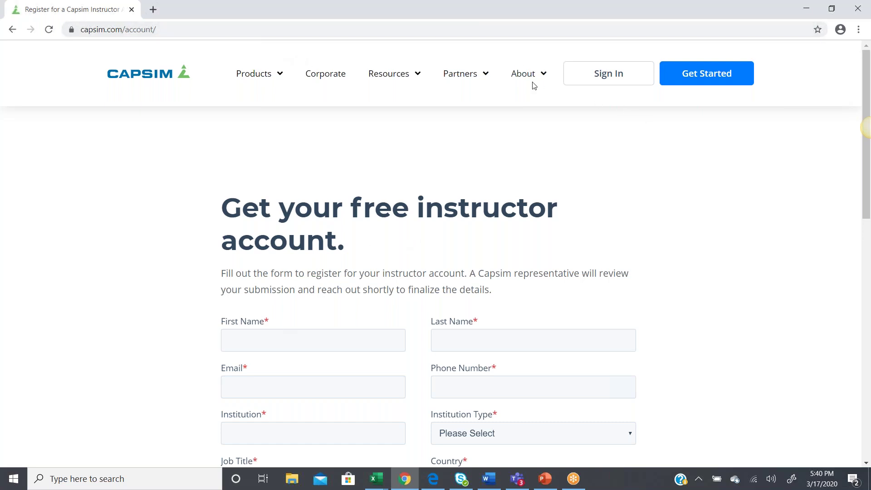
Sign in with the instructor's user ID and password to reach the Active Courses list
click(596, 77)
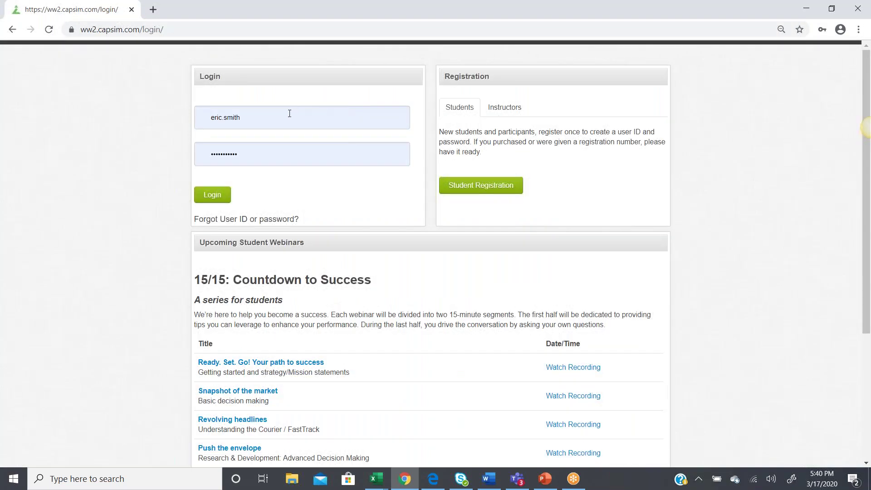
click(289, 114)
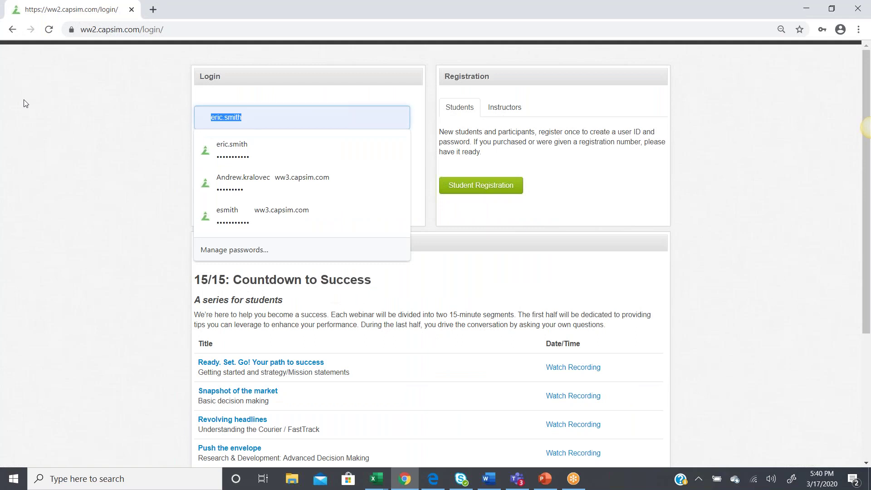
key(Tab)
text(********)
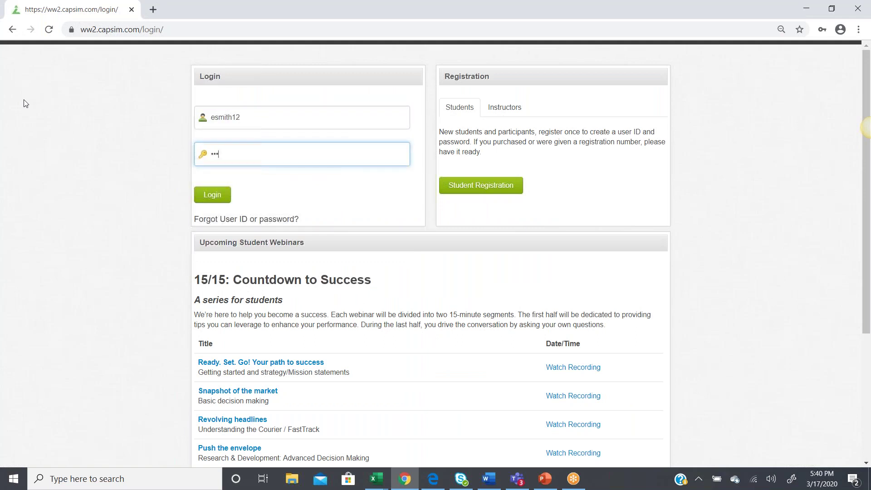
key(Return)
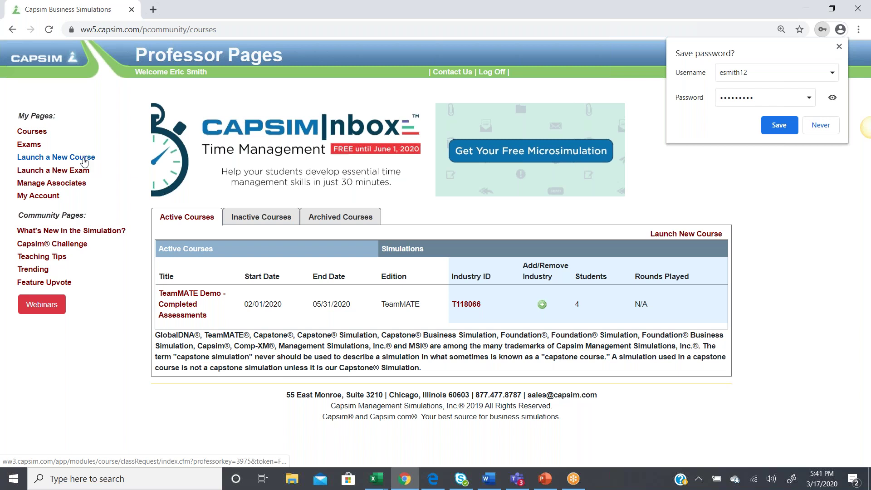
Launch a new course, accept the end user agreement, and continue without a template
click(839, 47)
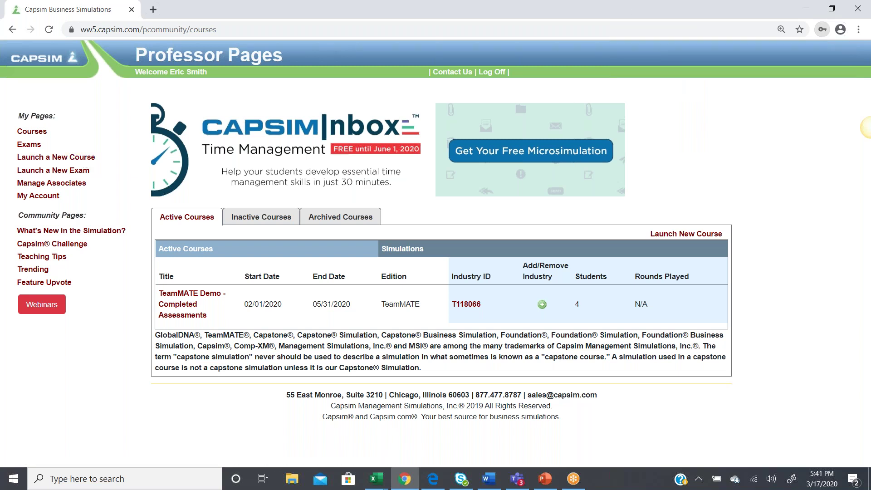
click(70, 159)
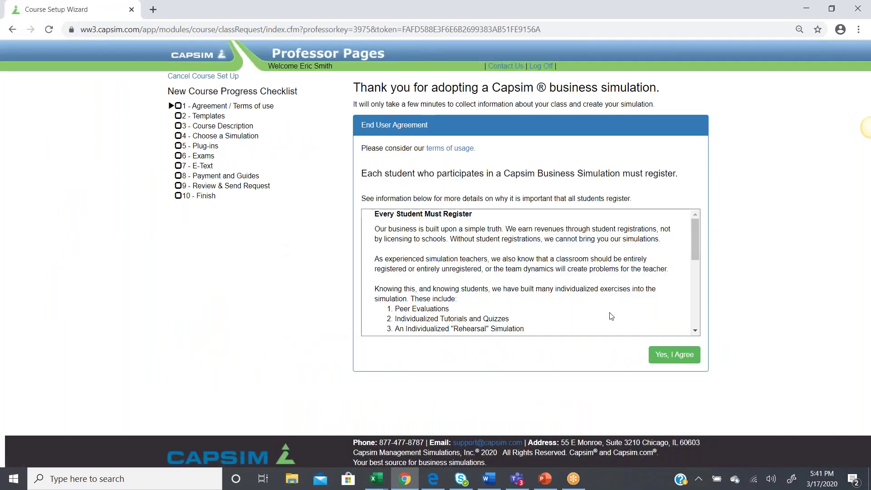
click(667, 358)
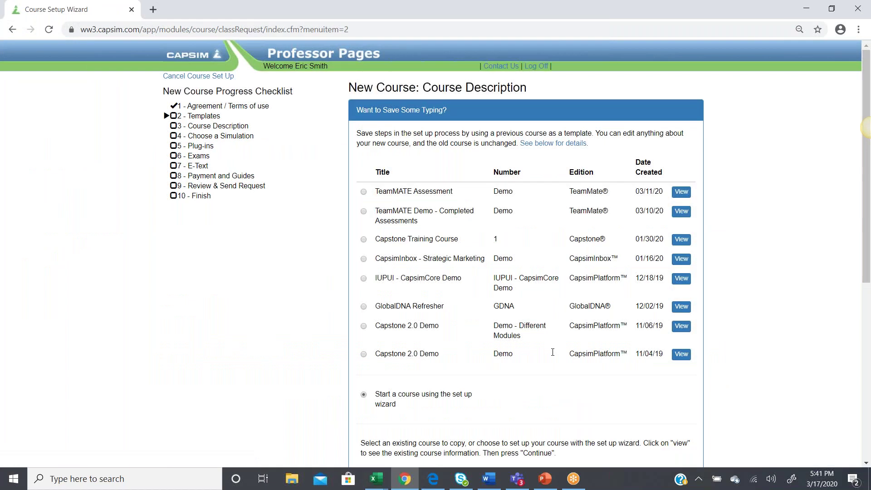
scroll(524, 409, down, 4)
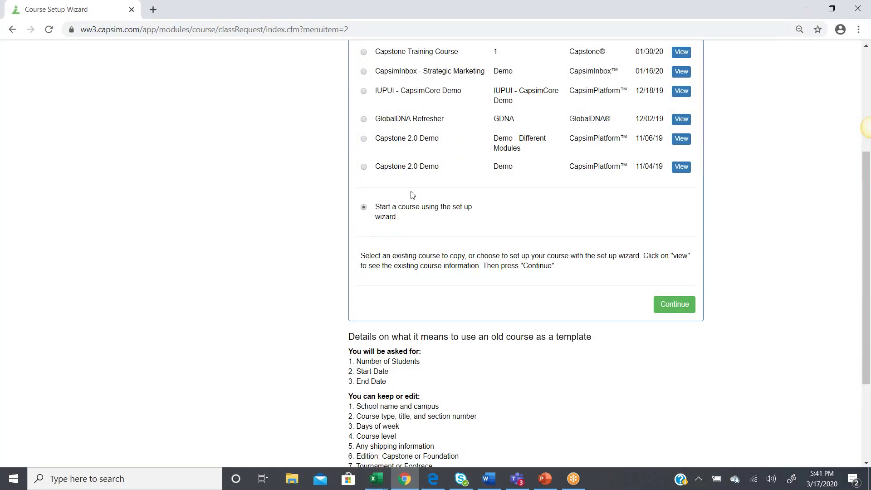
click(681, 302)
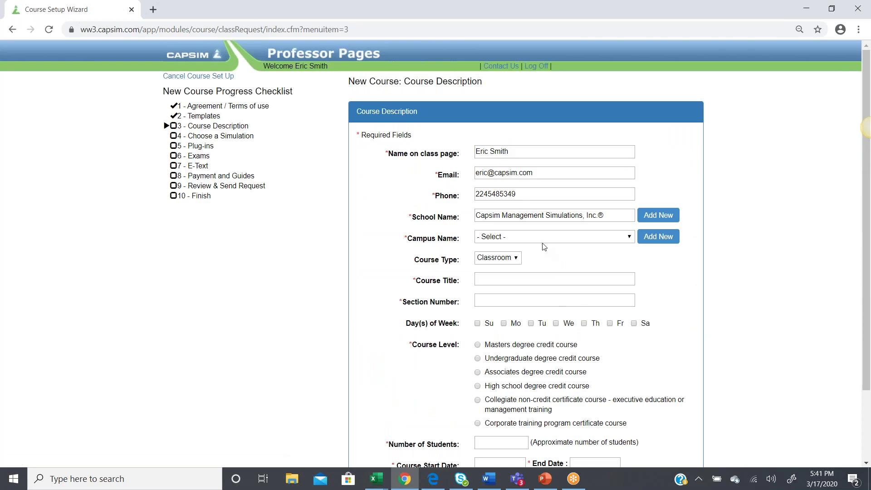
Set campus to Chicago, course title 'TeamMATE Assessment' and section 'Demo'
click(535, 239)
click(511, 269)
click(499, 282)
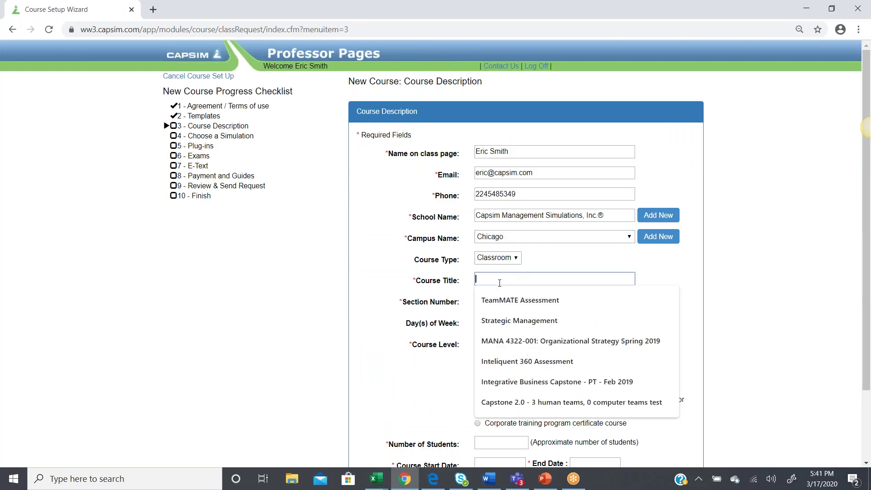
text(TeamM)
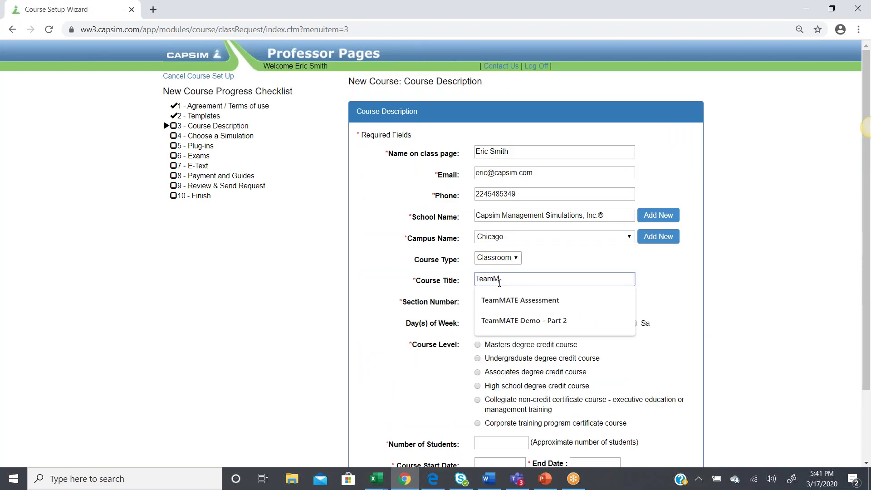
text(ATE Demo)
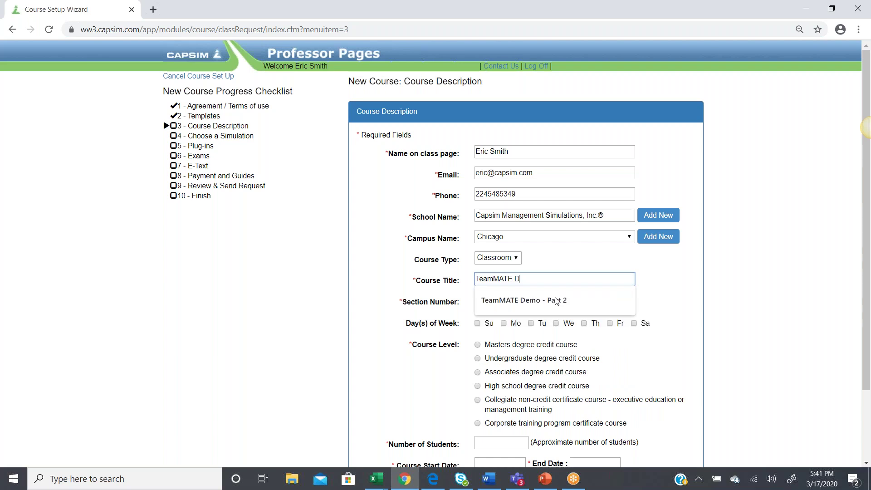
click(343, 281)
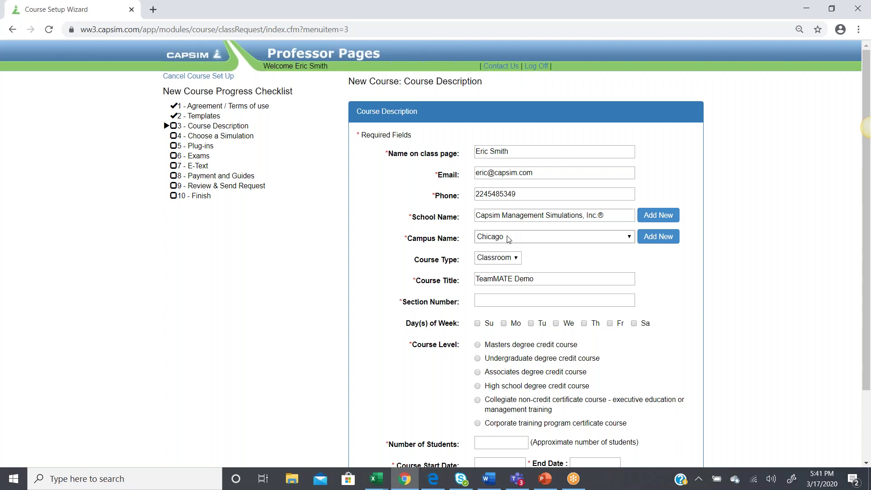
click(506, 300)
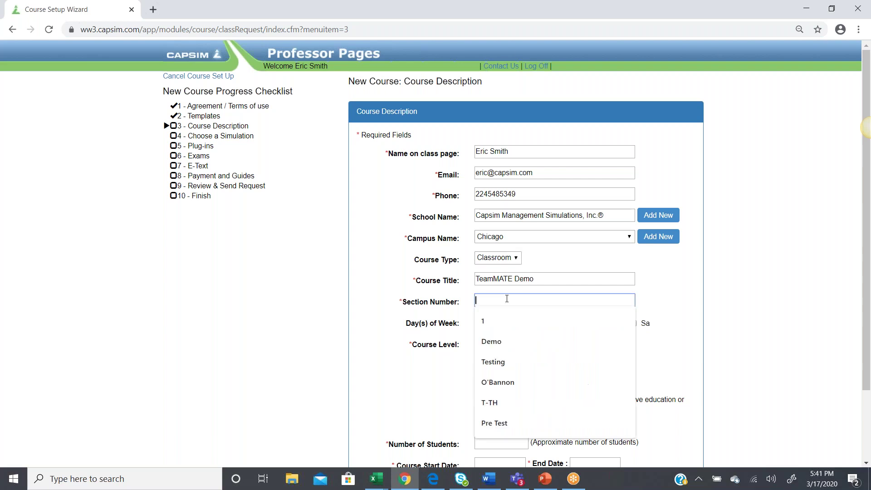
text(Demo)
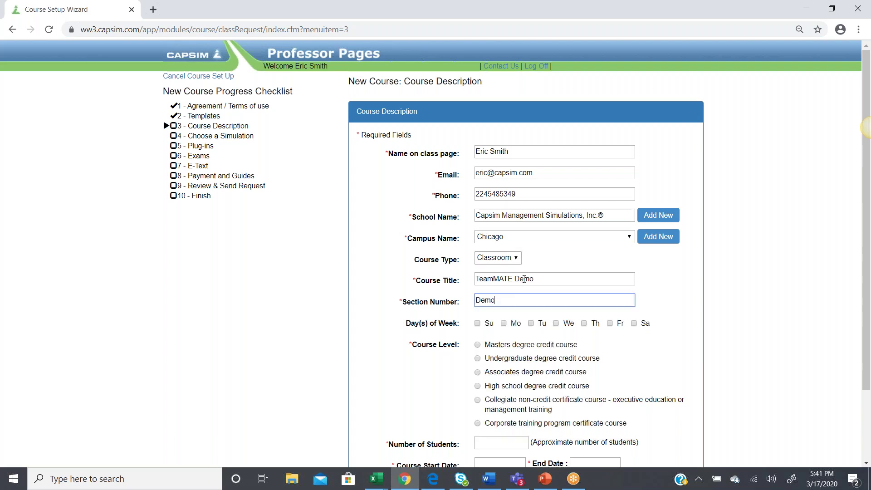
double_click(524, 278)
text(Assessment)
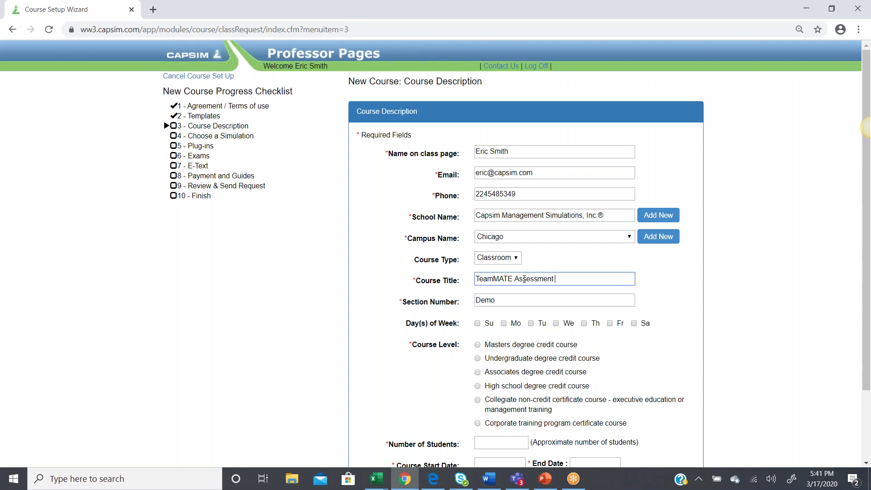
Mark the course as meeting Monday, undergraduate degree credit, with 4 students
scroll(384, 327, down, 2)
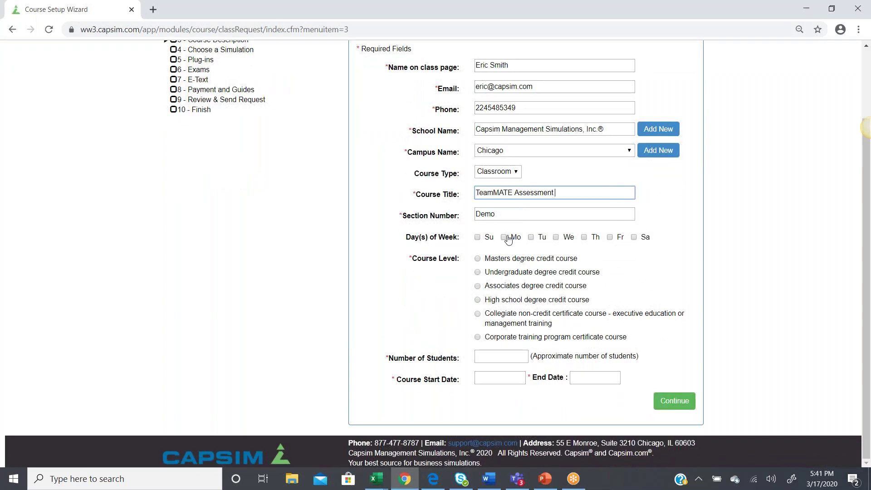
click(505, 237)
click(478, 272)
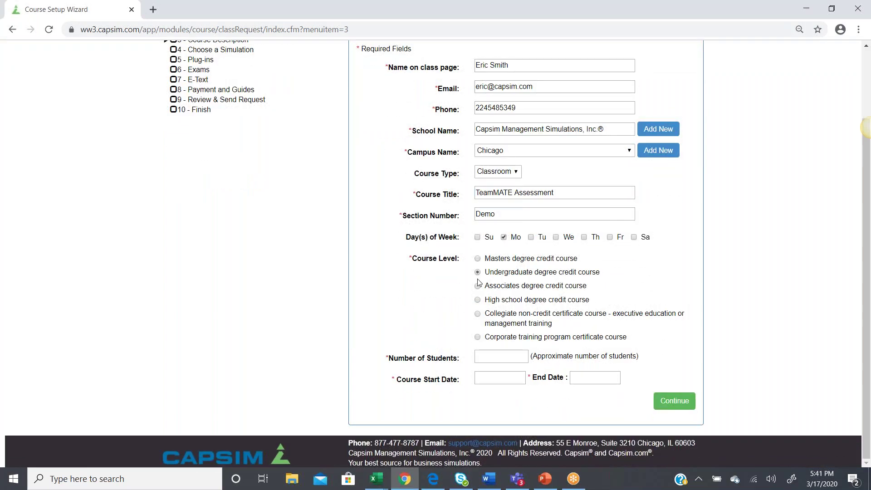
click(484, 356)
text(4)
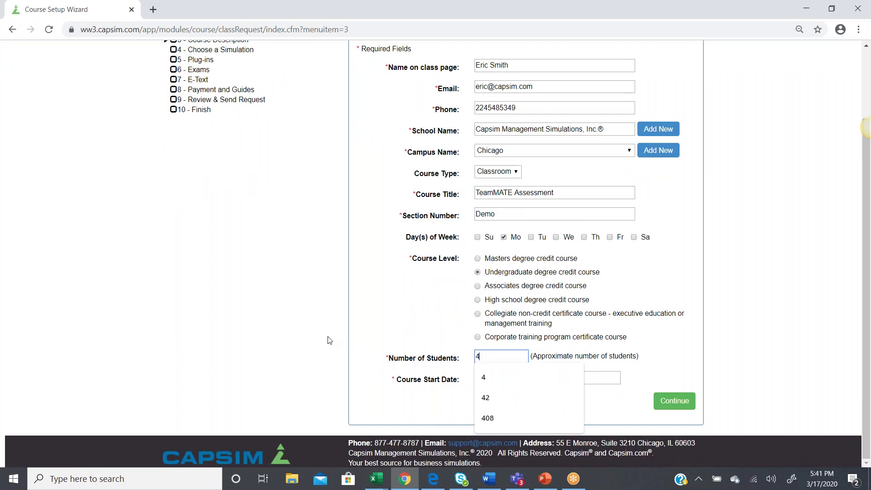
click(330, 340)
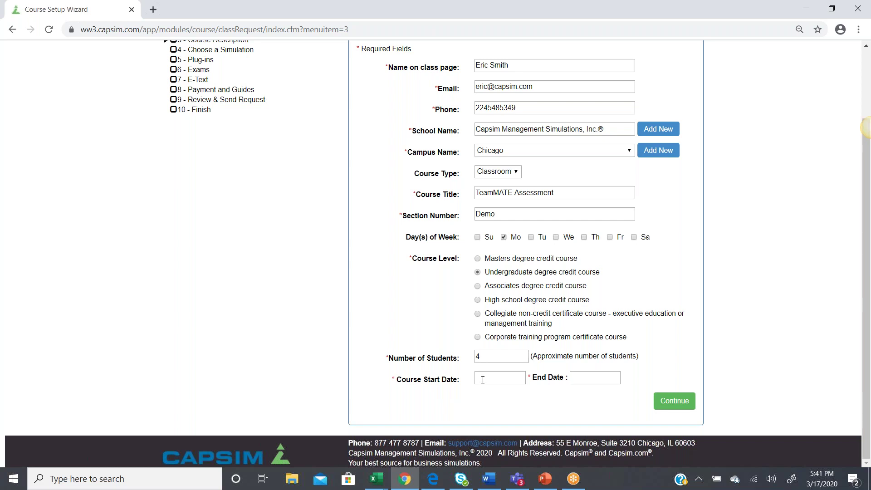
Set the course dates from 02/01/2020 to 04/01/2020 and continue
click(483, 380)
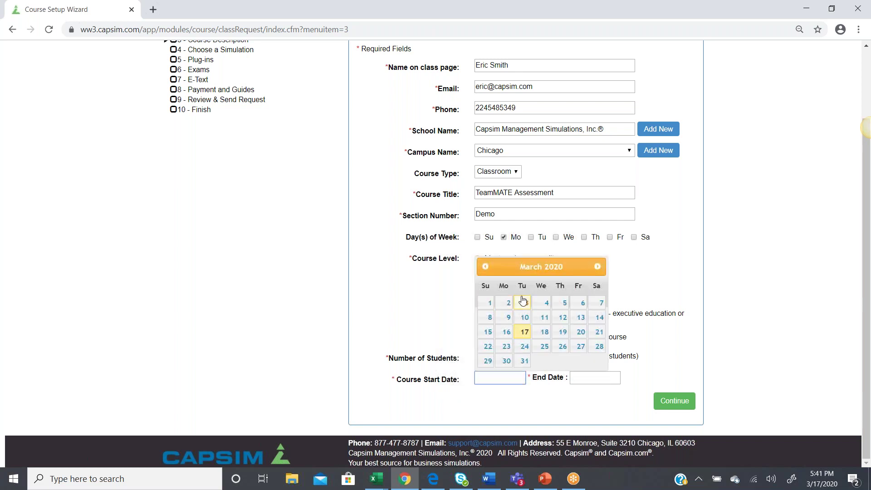
click(484, 266)
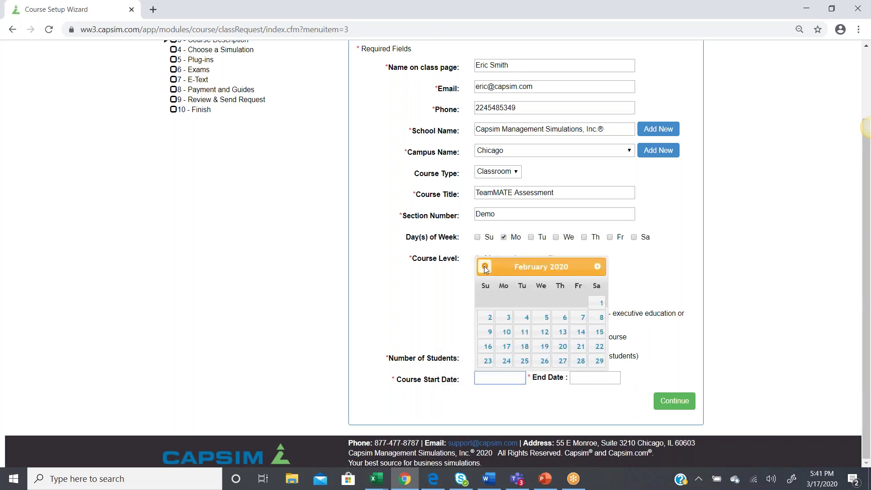
click(601, 303)
click(586, 378)
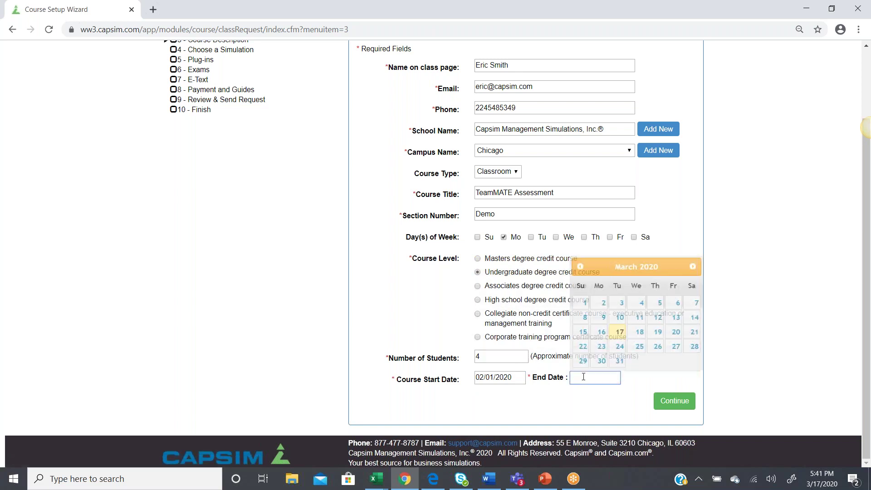
click(693, 267)
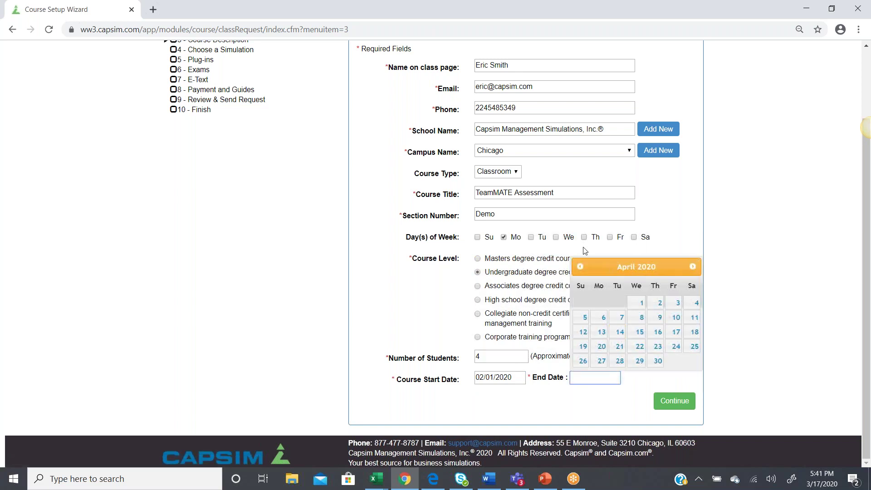
click(637, 307)
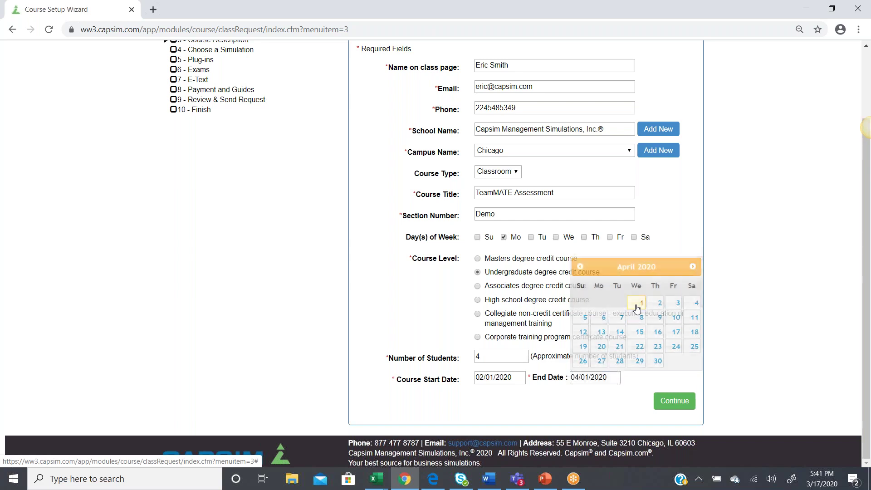
click(672, 402)
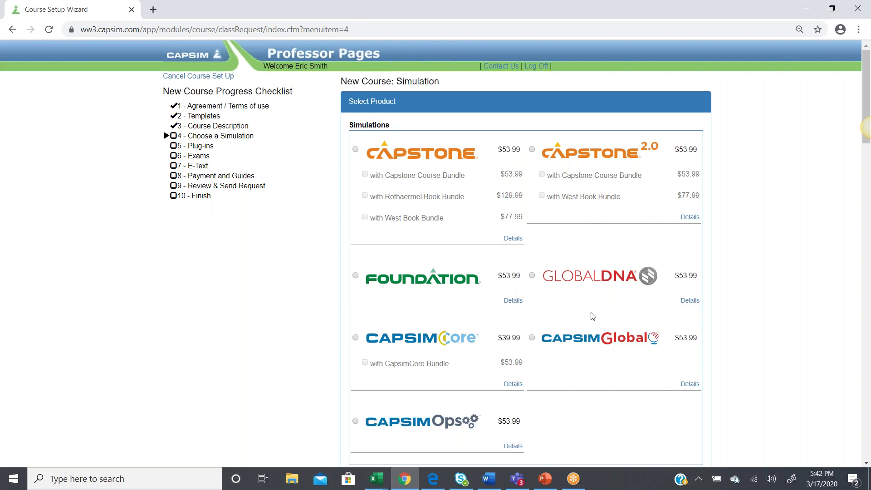
Pick the TeamMATE product under Assessment & Soft Skills Suite and continue to payment and guides
scroll(593, 316, down, 7)
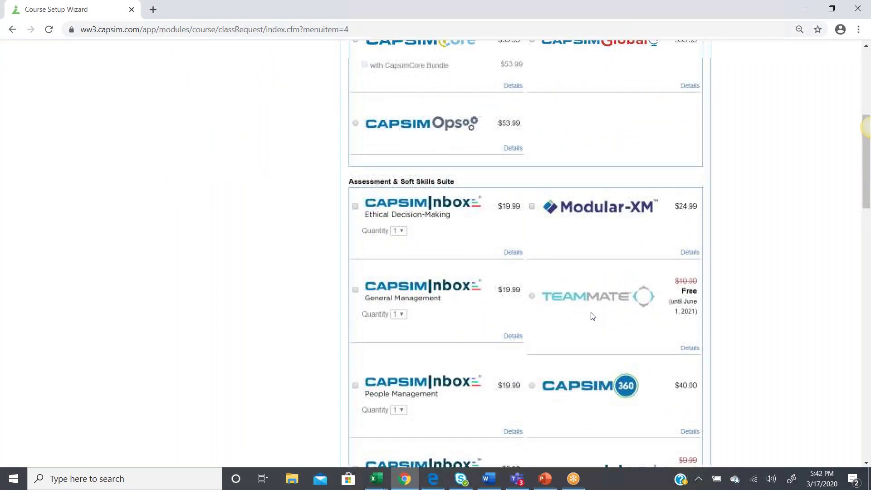
scroll(593, 316, down, 2)
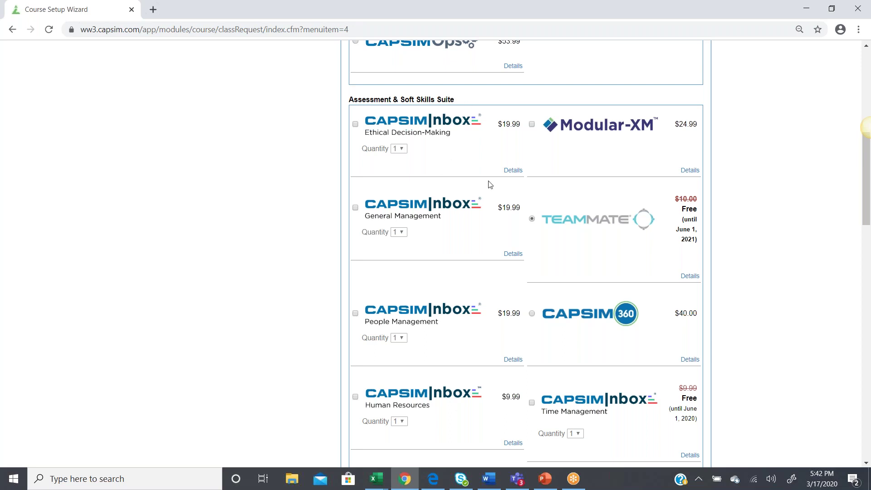
scroll(735, 272, down, 10)
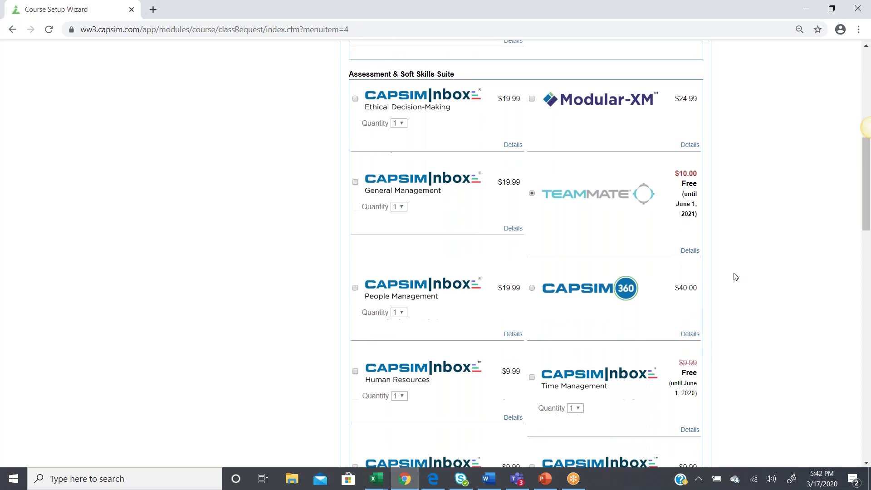
scroll(735, 264, down, 5)
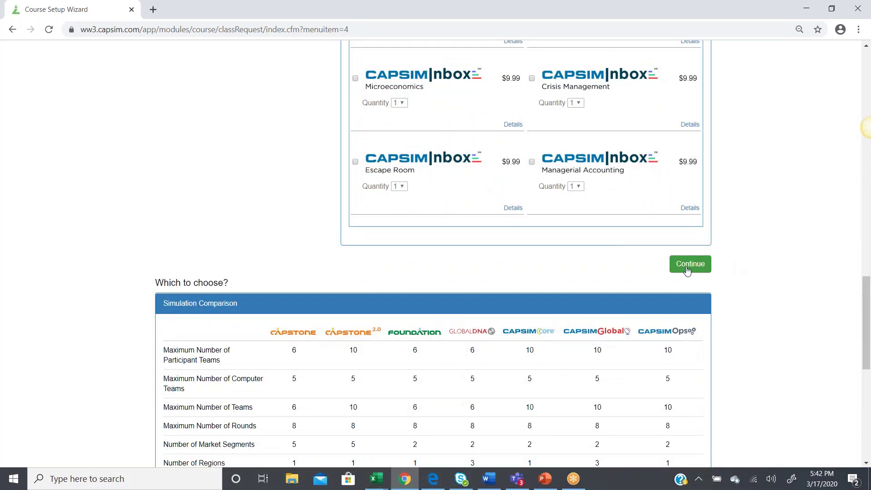
scroll(713, 253, down, 2)
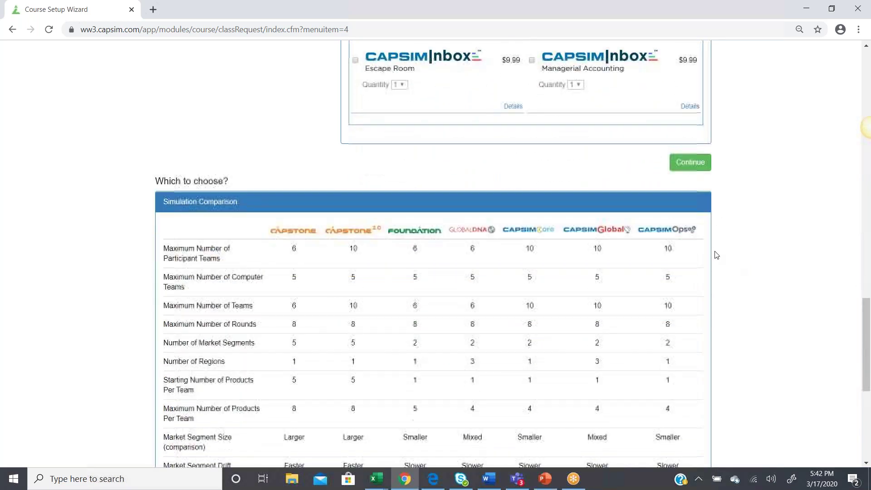
click(687, 164)
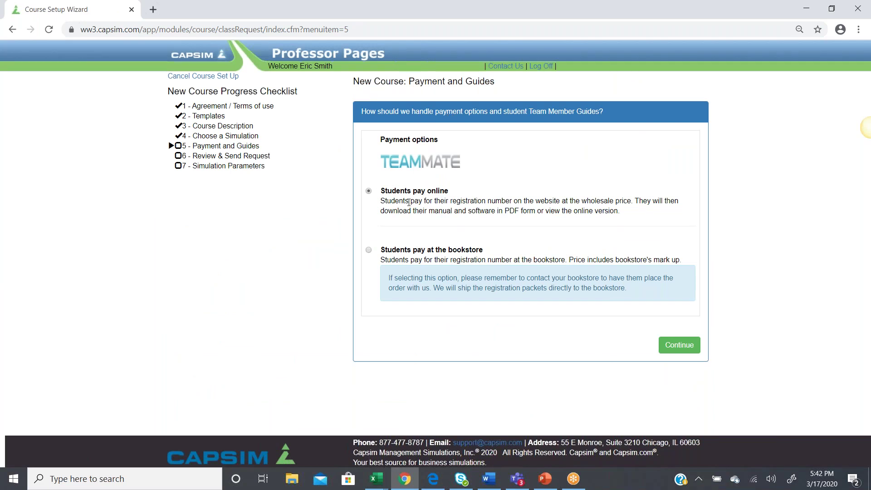
Keep 'Students pay online', review the details, and create the TeamMATE Assessment course
click(680, 345)
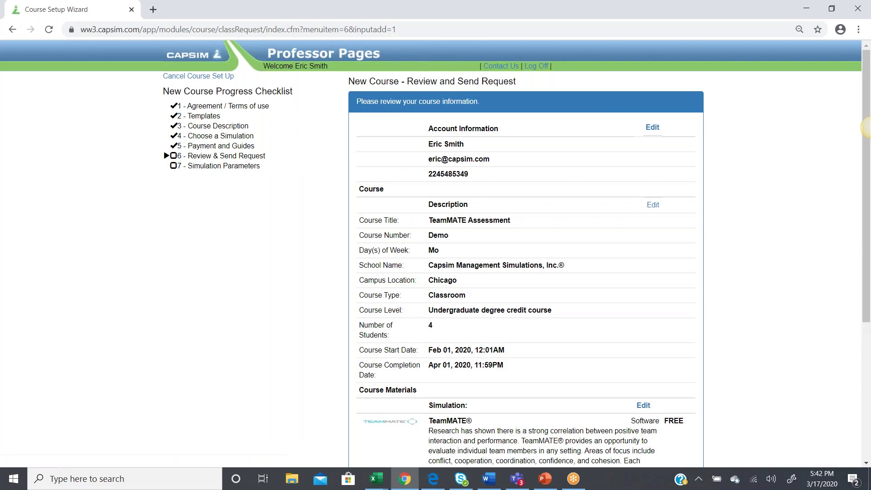
scroll(867, 128, down, 1)
scroll(695, 222, down, 5)
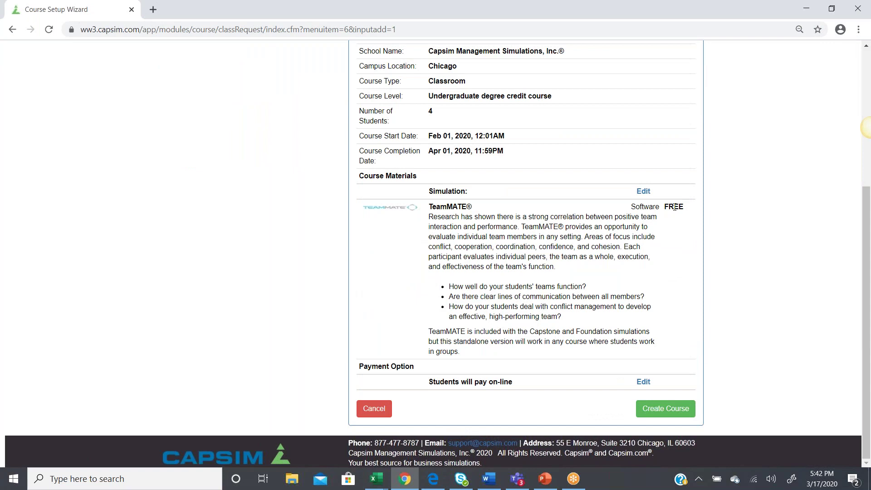
click(672, 414)
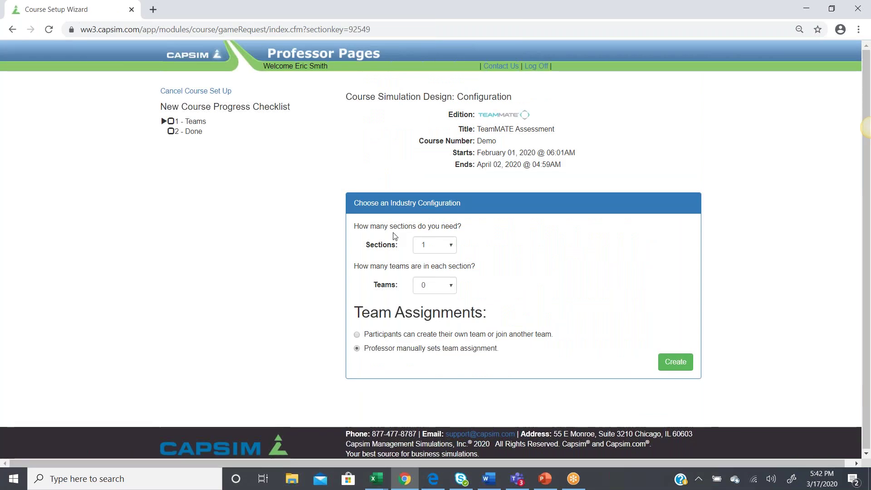
Set 1 team per section with 1 section, create the industry, and finish setup
click(439, 287)
click(438, 63)
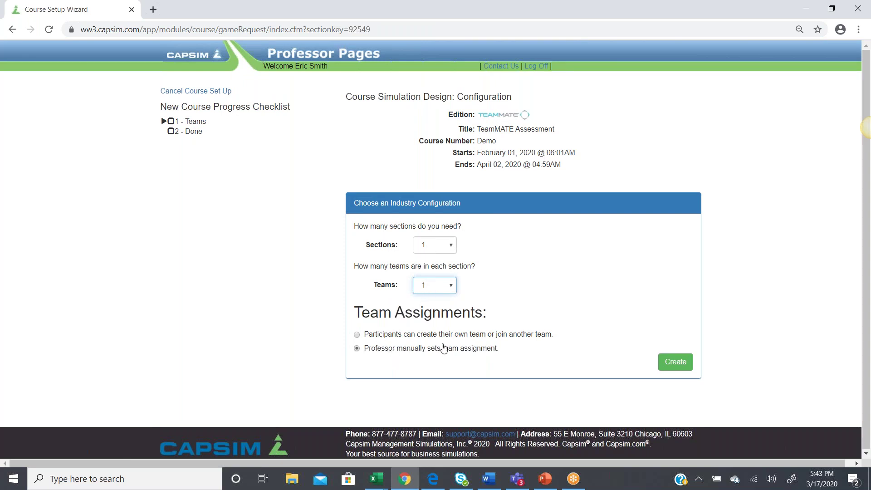
click(670, 366)
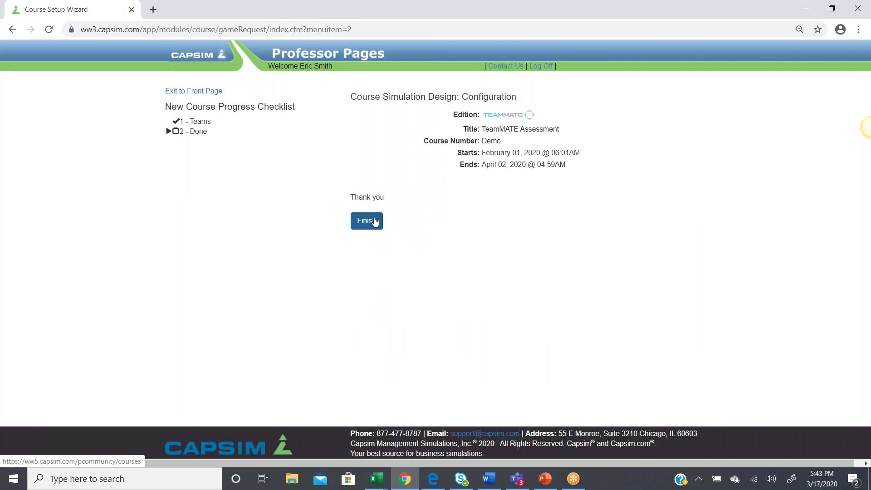
click(375, 221)
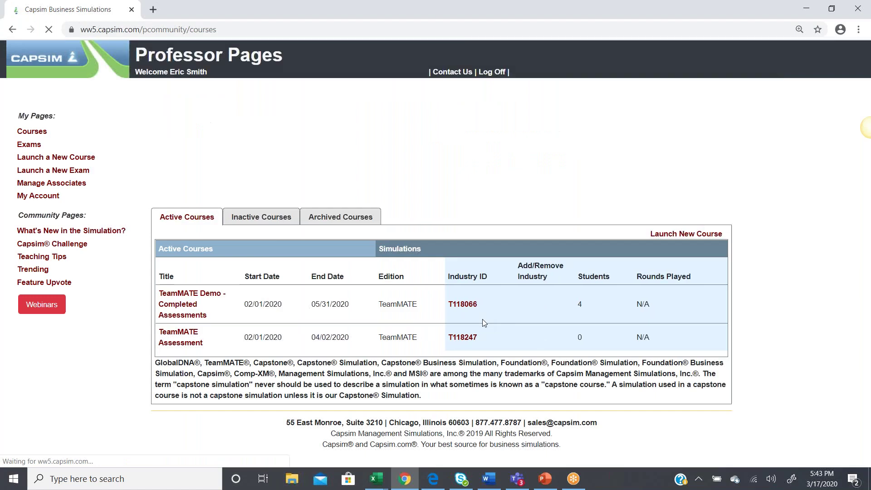
drag(492, 337, 467, 335)
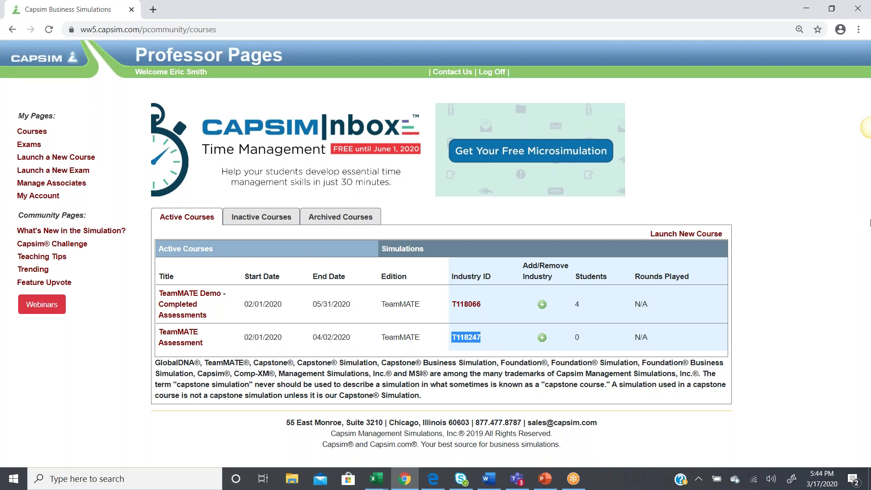
click(861, 370)
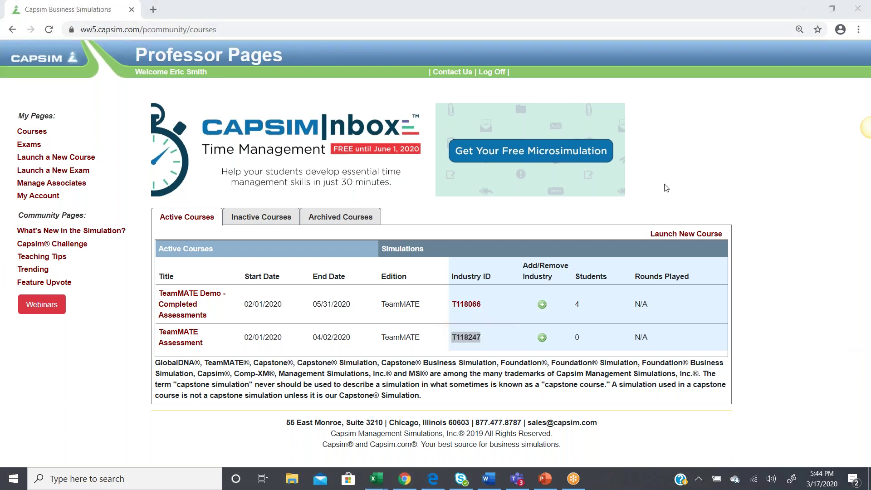